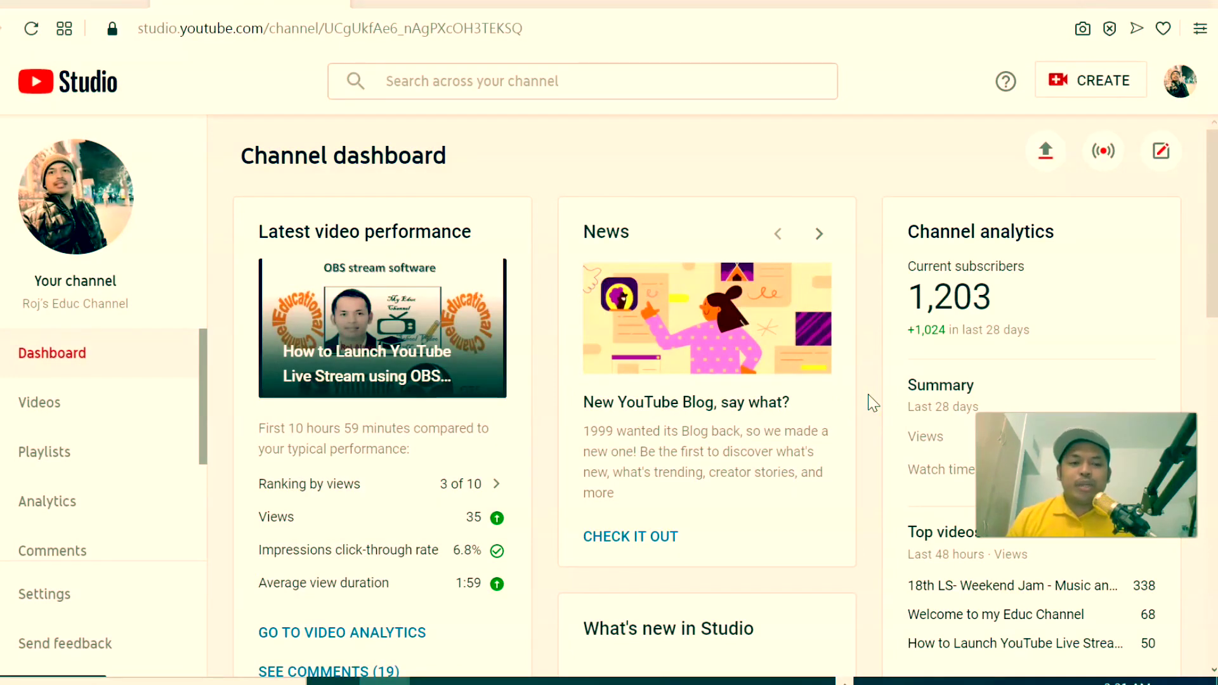
- Show the Channel dashboard page in YouTube Studio
click(866, 172)
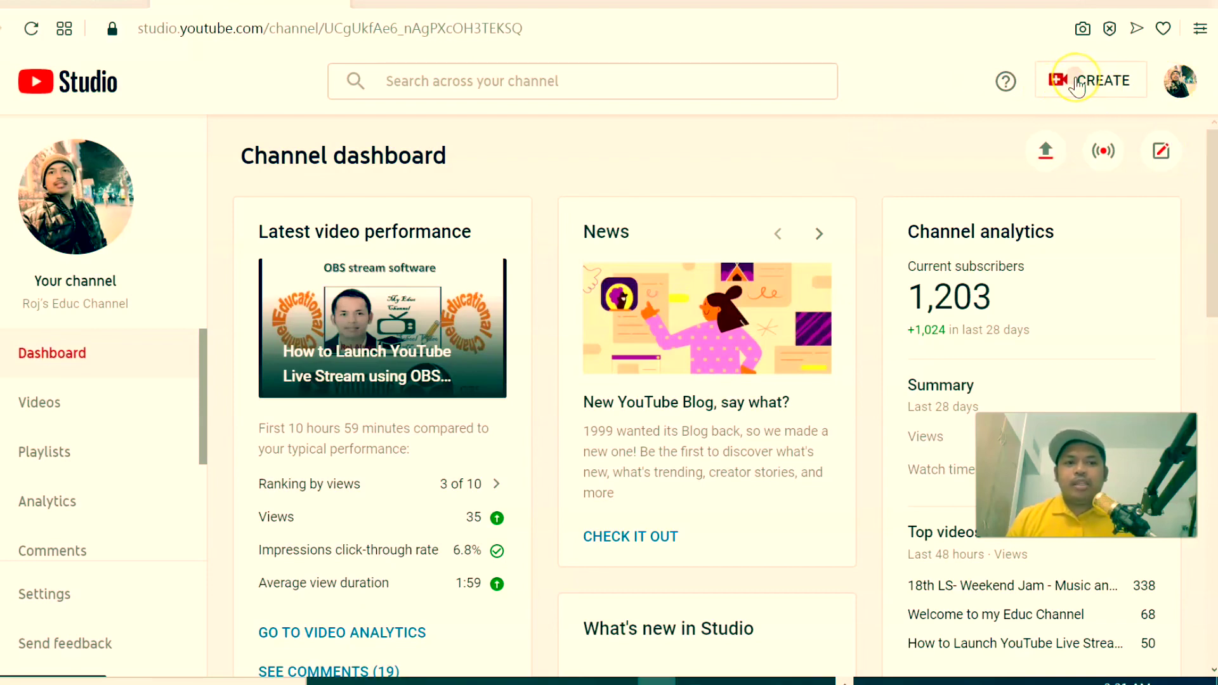
- Choose Upload videos from the CREATE menu
click(1078, 86)
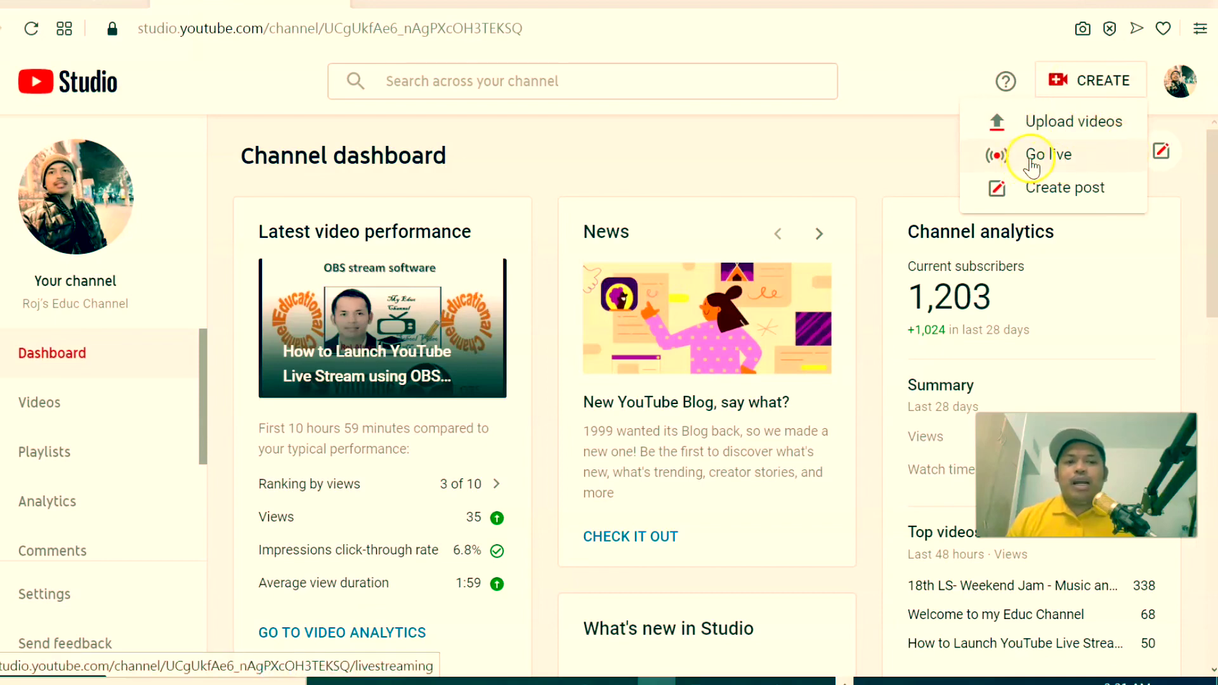
click(910, 157)
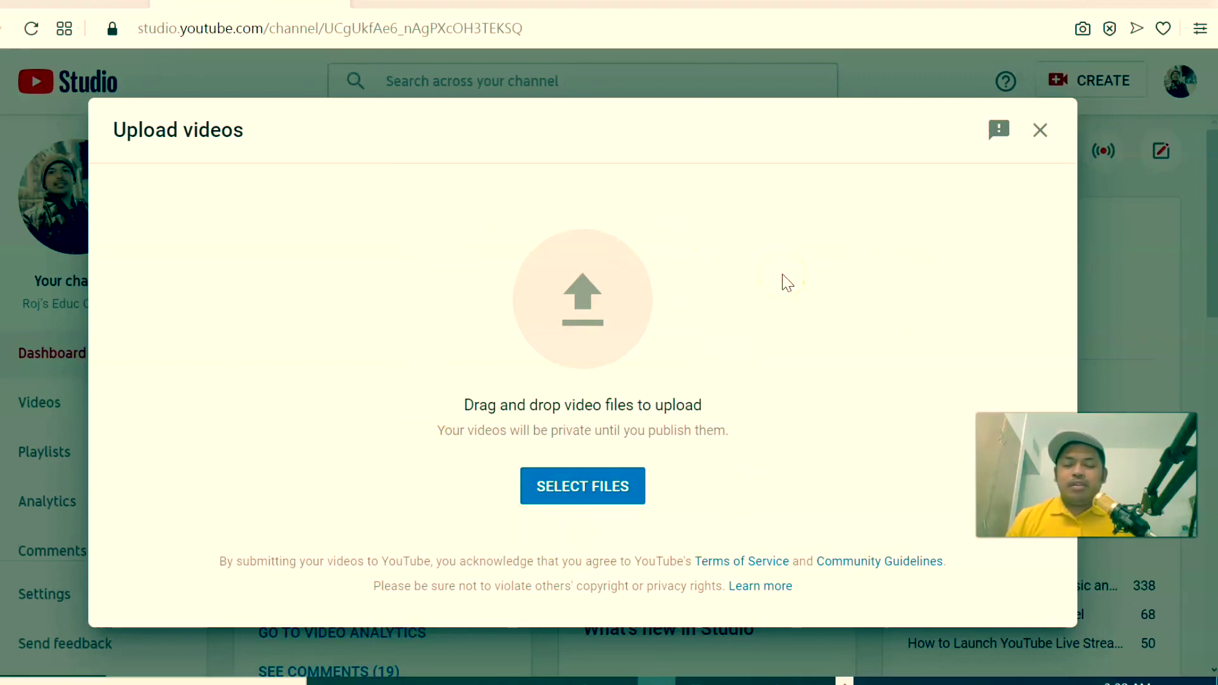
- Pick the 'All of me Roj' file from the Video Recording folder
click(575, 491)
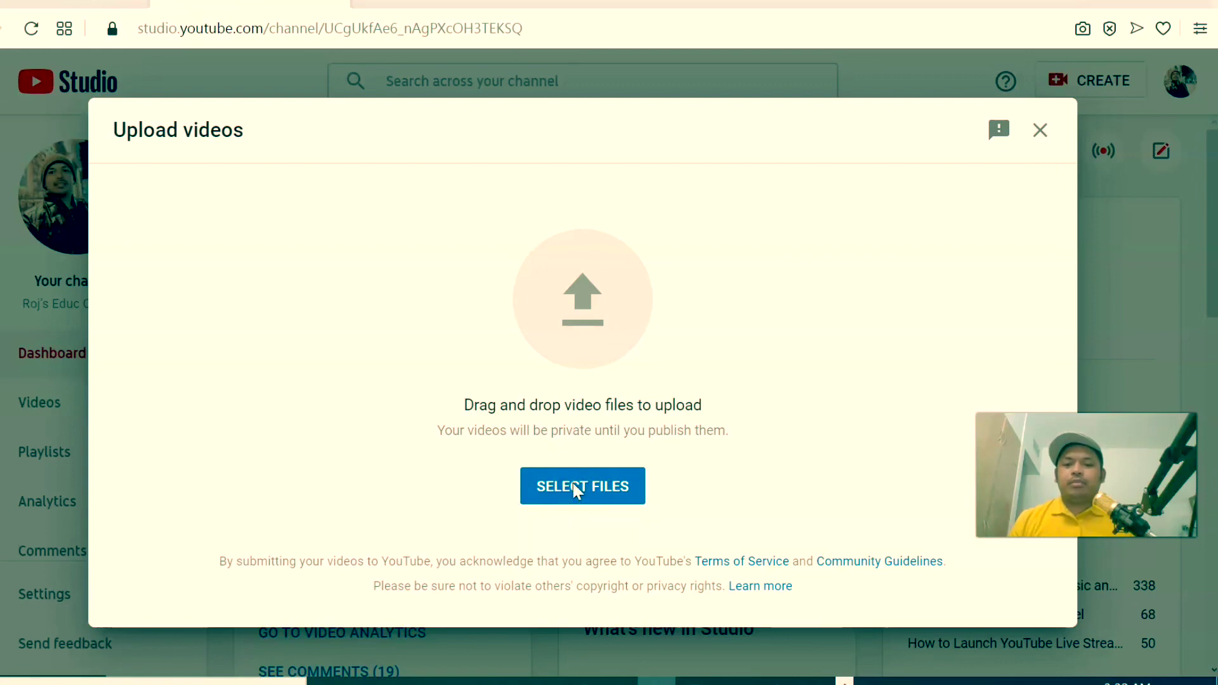
click(599, 480)
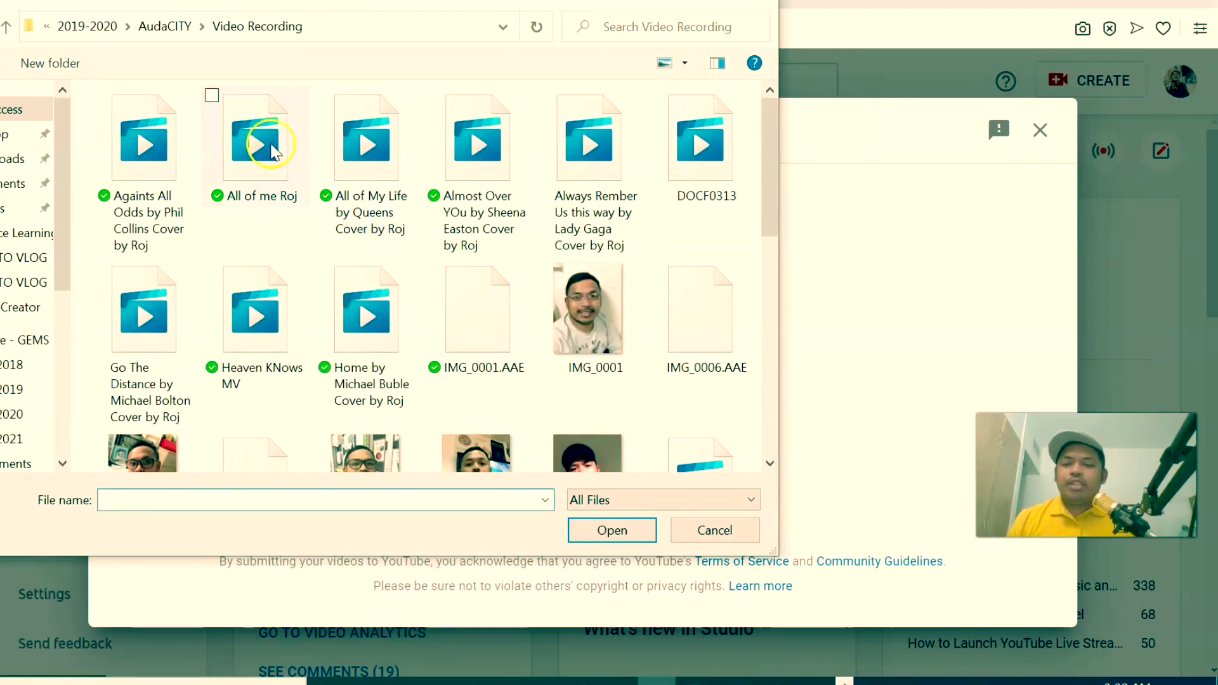
click(253, 133)
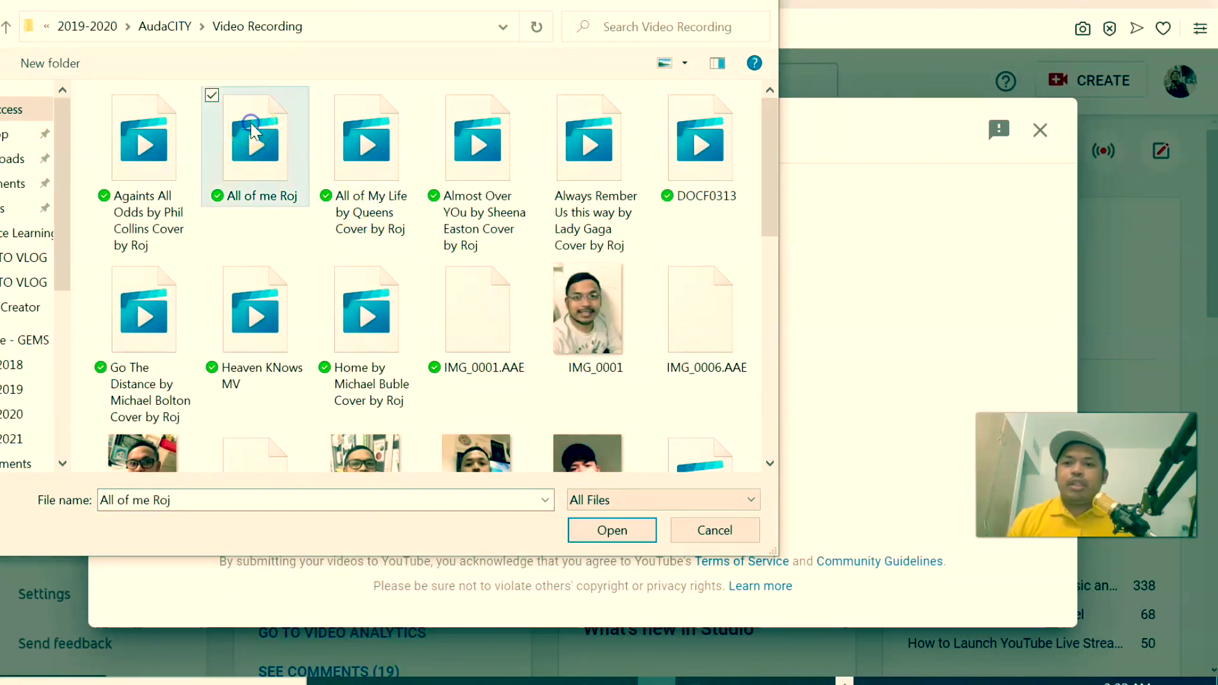
click(615, 541)
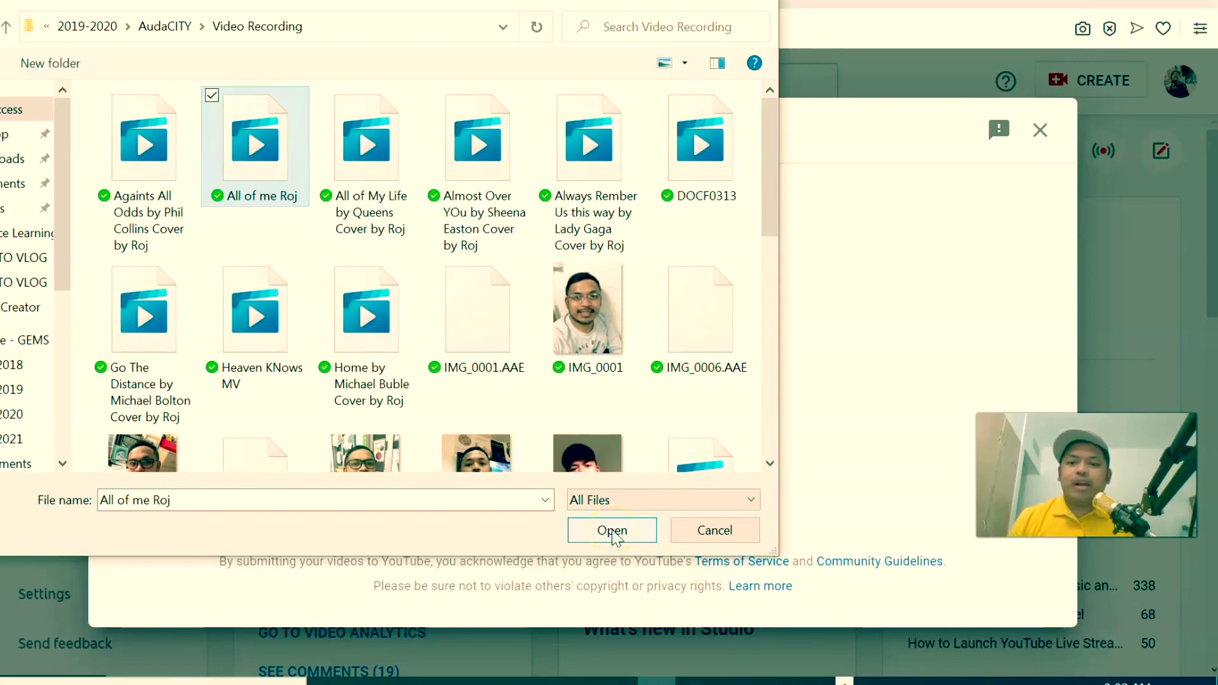
- Begin the upload, change the title to 'All of me Roj Cover', and remove a stray description letter
click(613, 531)
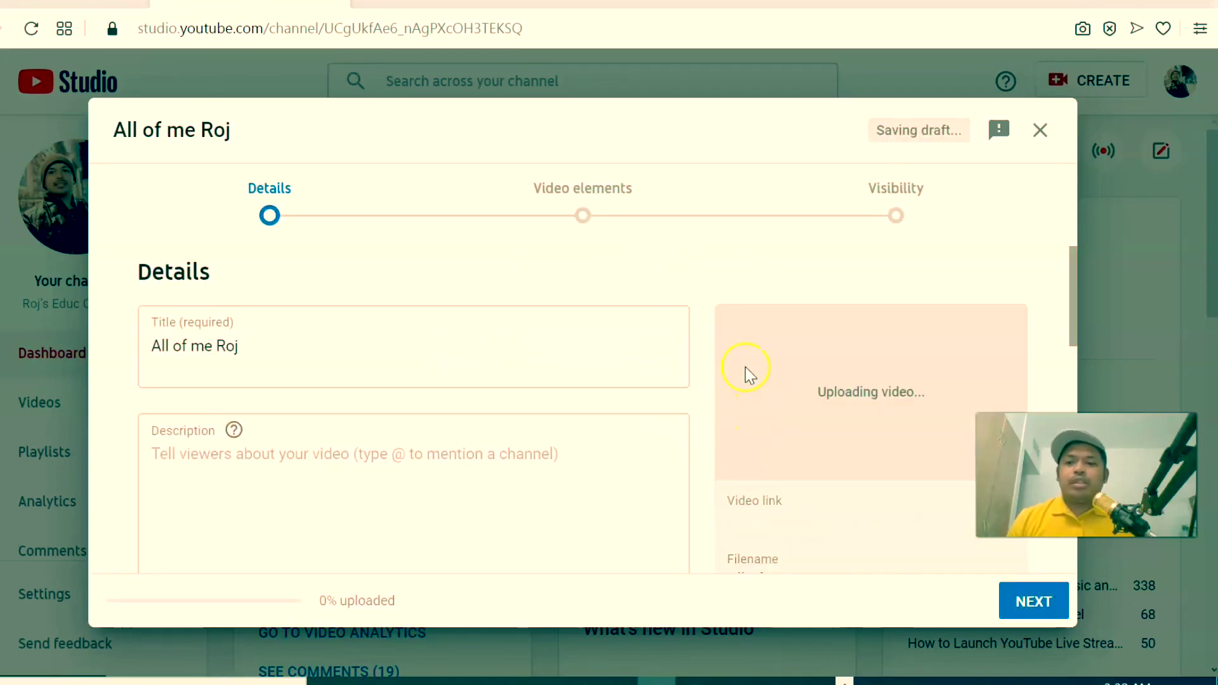
triple_click(400, 352)
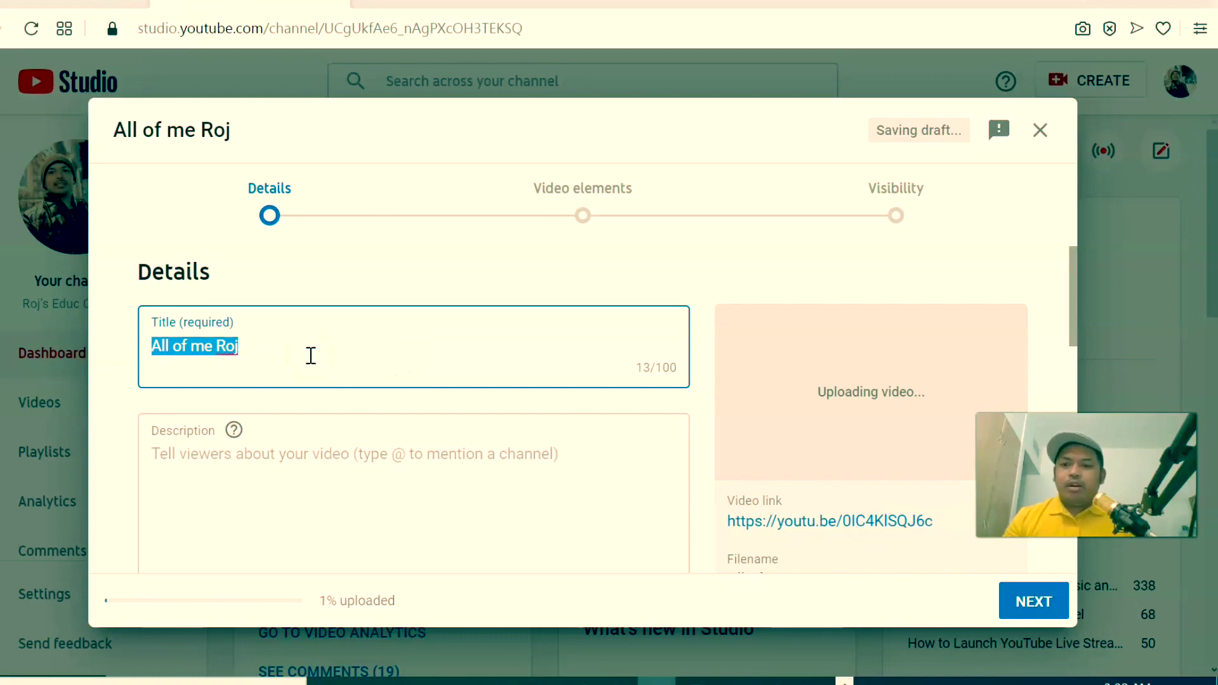
click(400, 348)
click(289, 346)
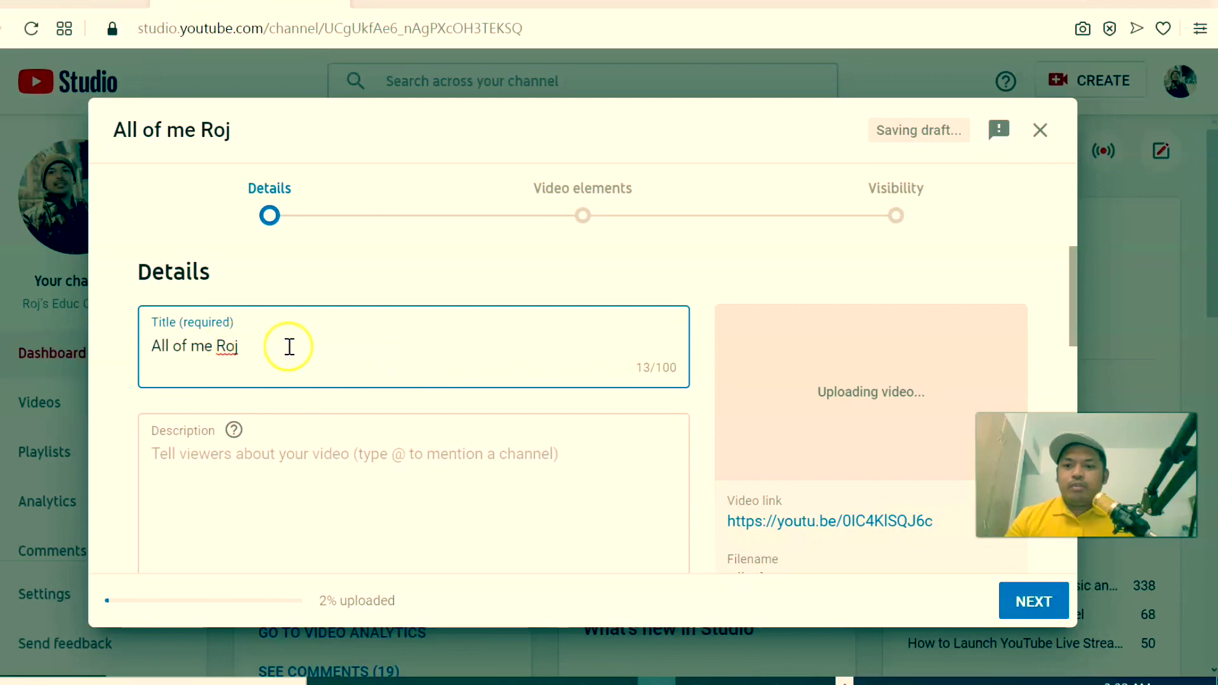
text(C)
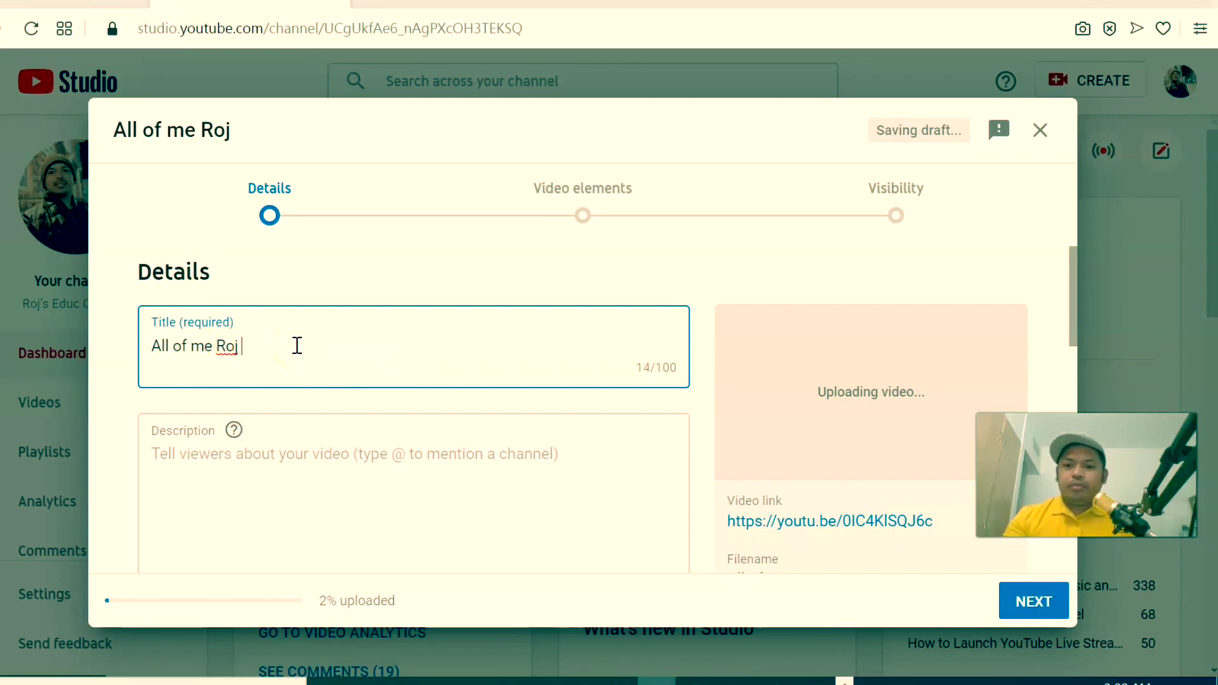
text(ov)
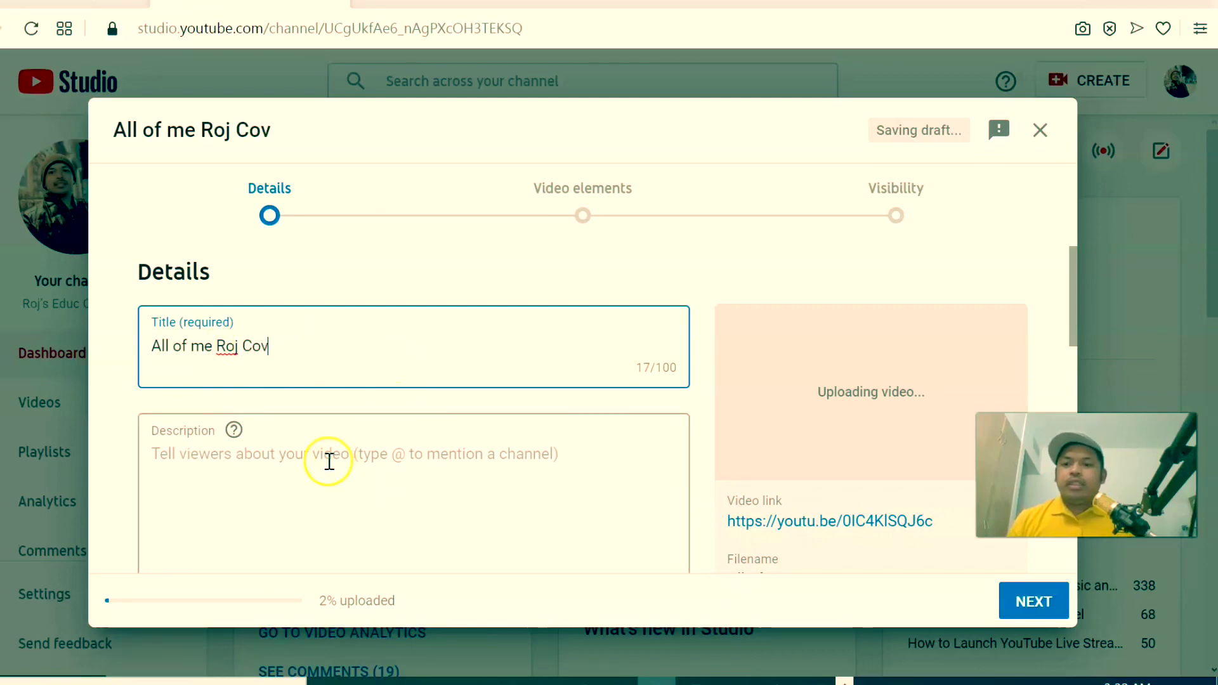
text(e)
click(327, 460)
text(r)
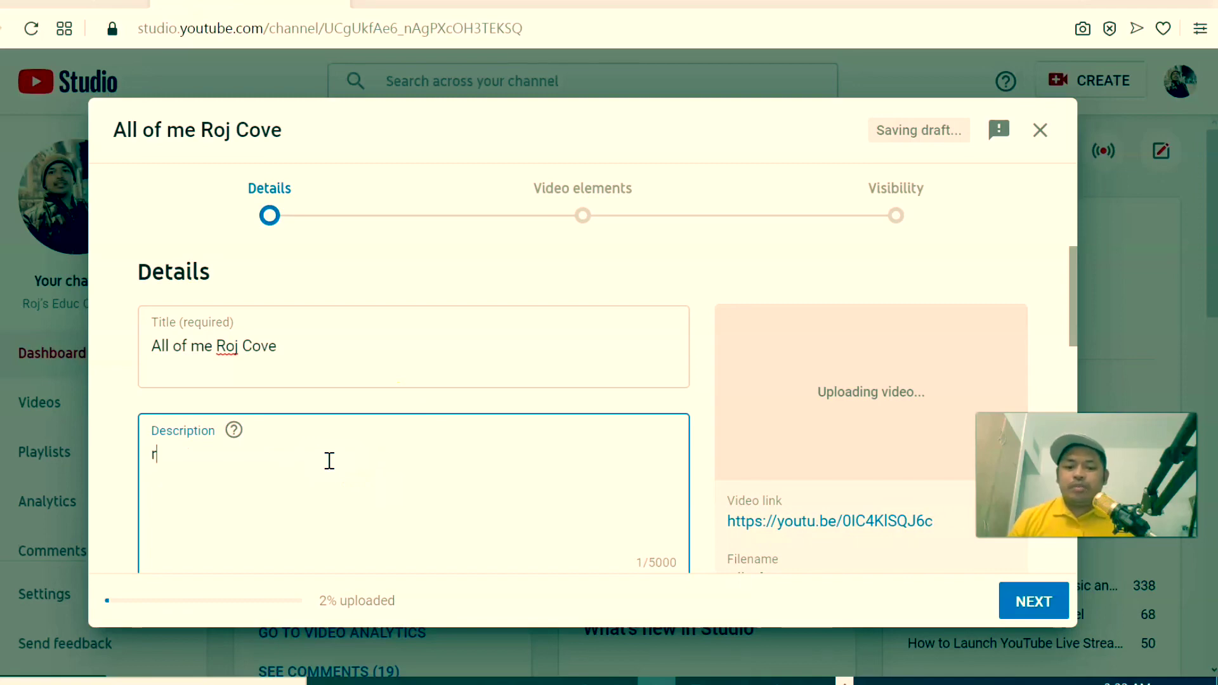
key(BackSpace)
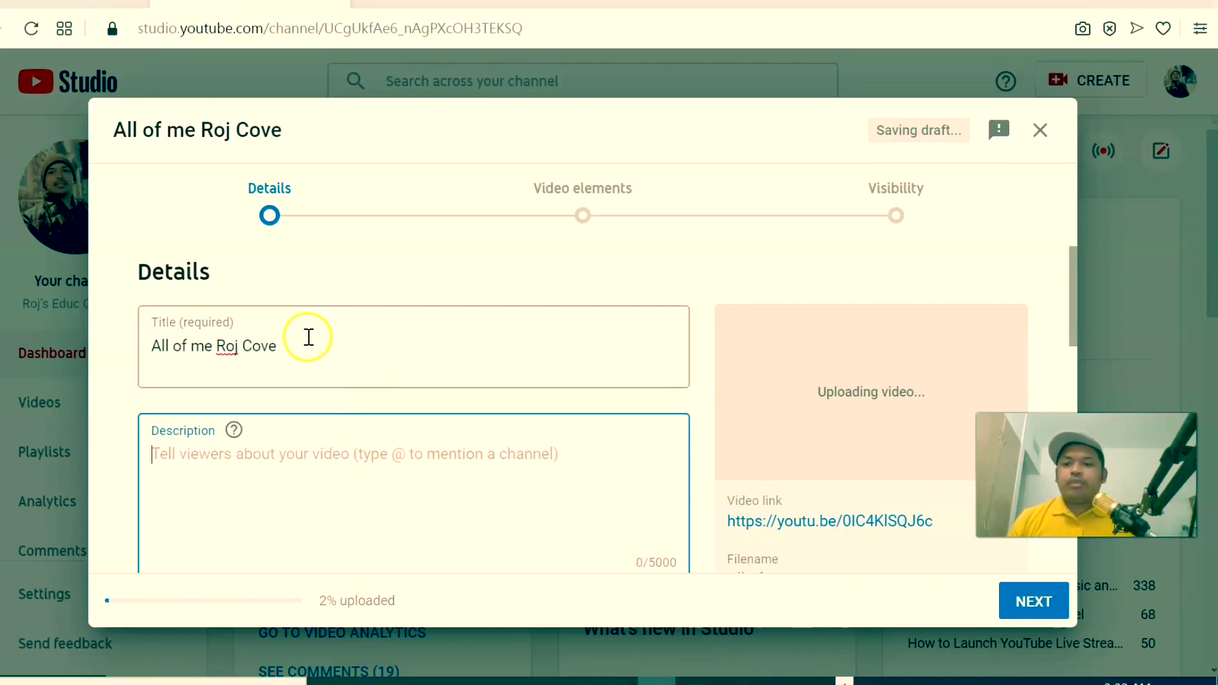
click(309, 338)
text(r)
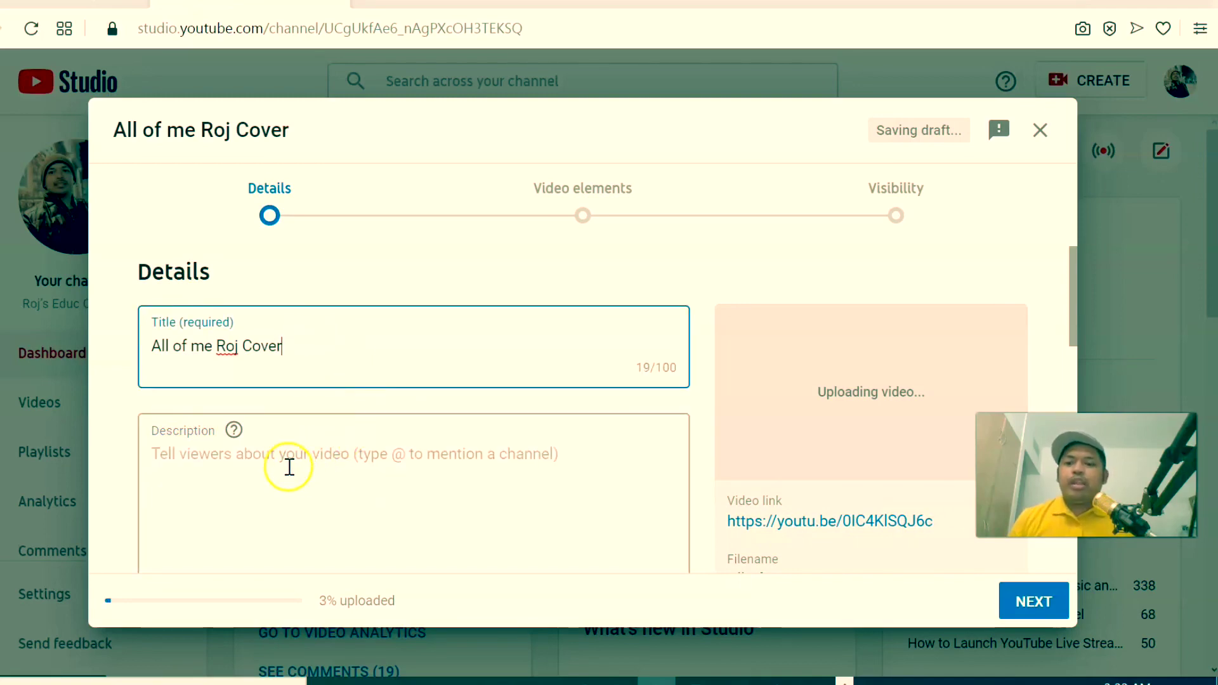
click(288, 465)
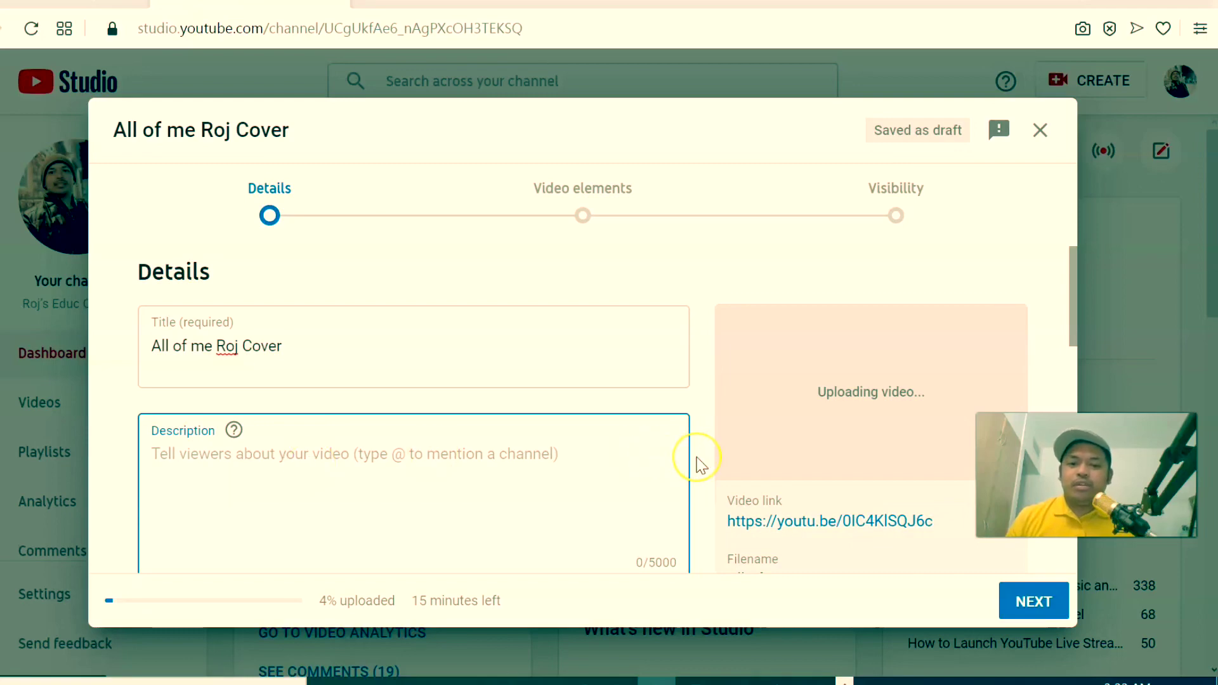
scroll(700, 465, down, 1)
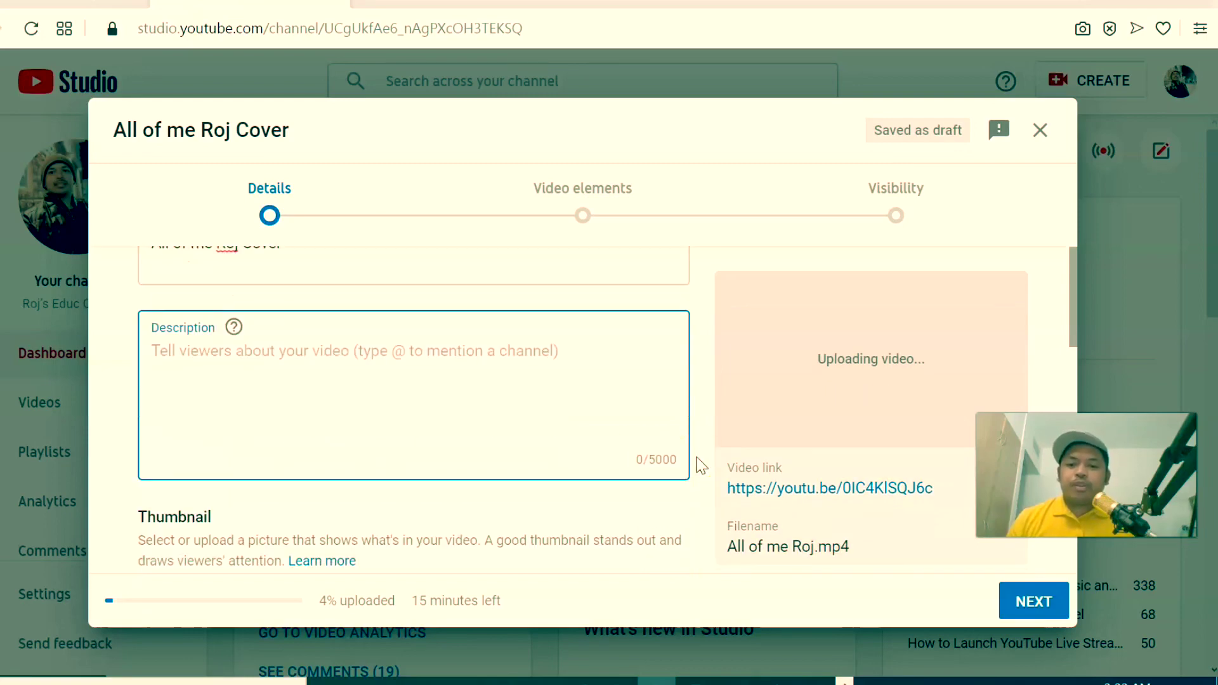
scroll(700, 464, down, 1)
scroll(700, 464, down, 1)
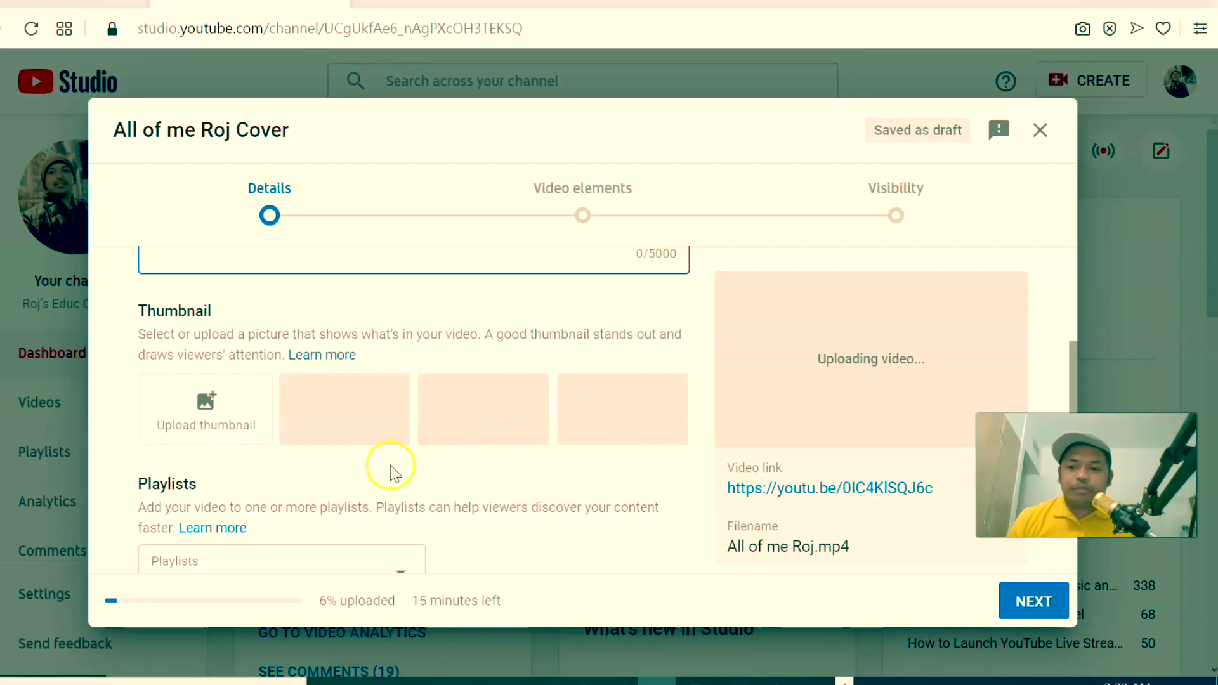
scroll(400, 472, down, 3)
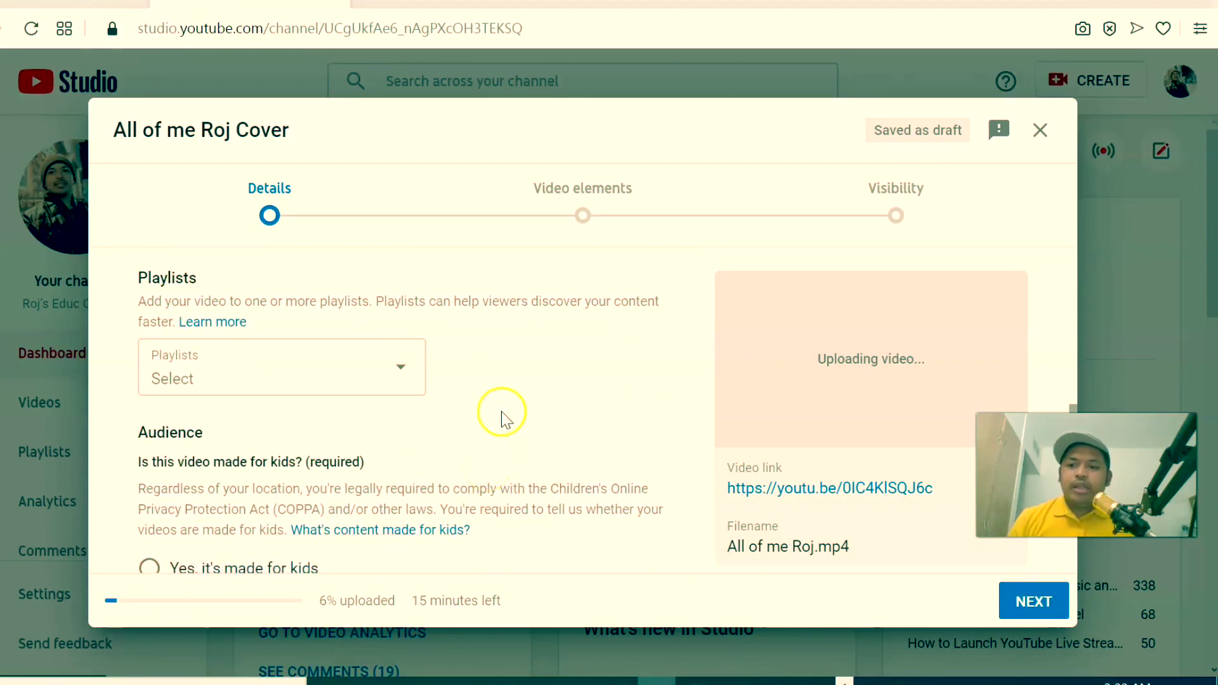
scroll(504, 419, down, 1)
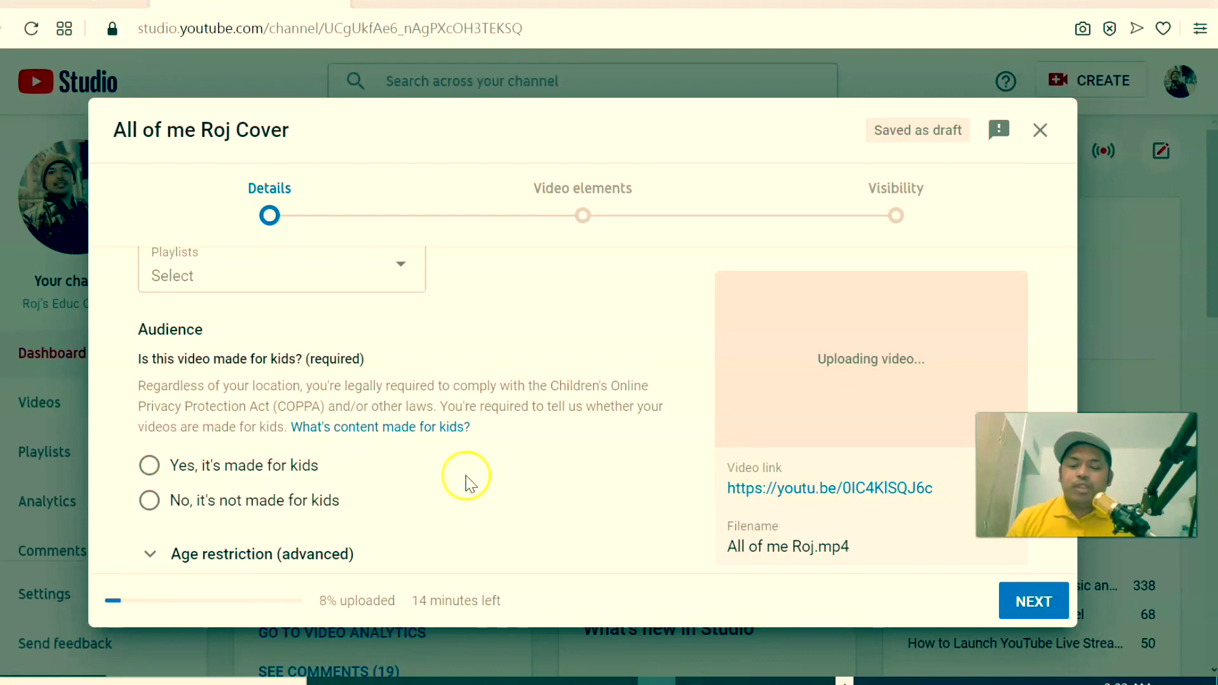
- Set the Audience option to 'No, it's not made for kids'
click(151, 502)
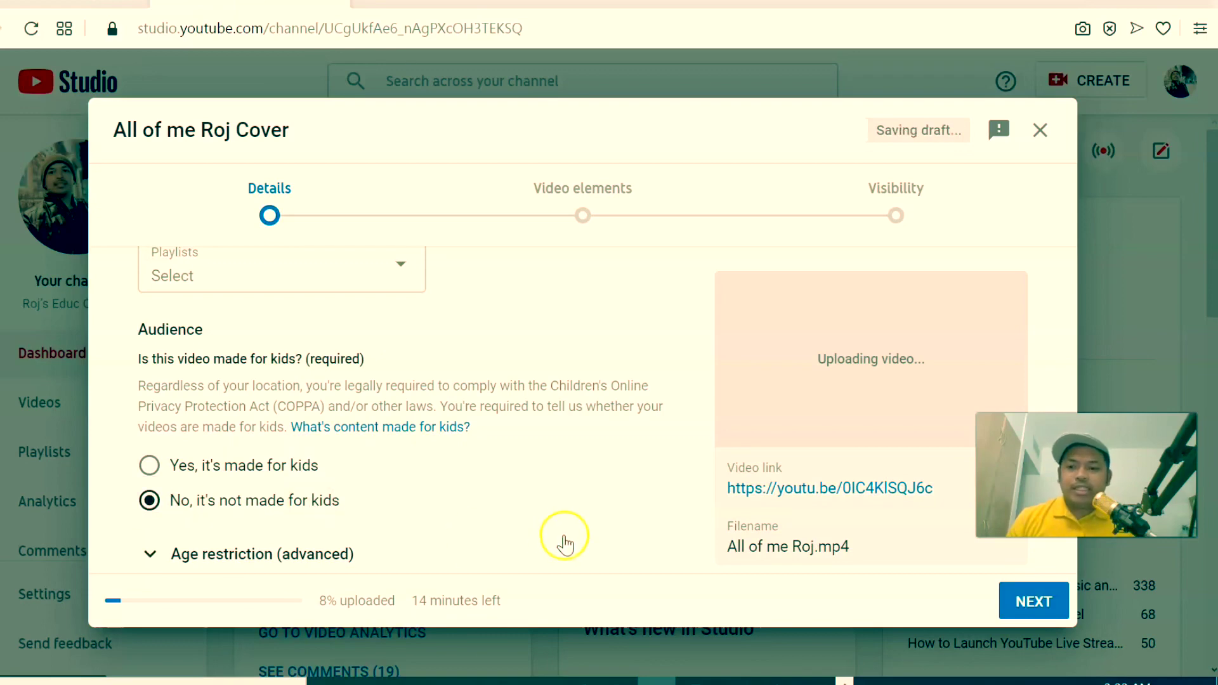
scroll(565, 543, down, 2)
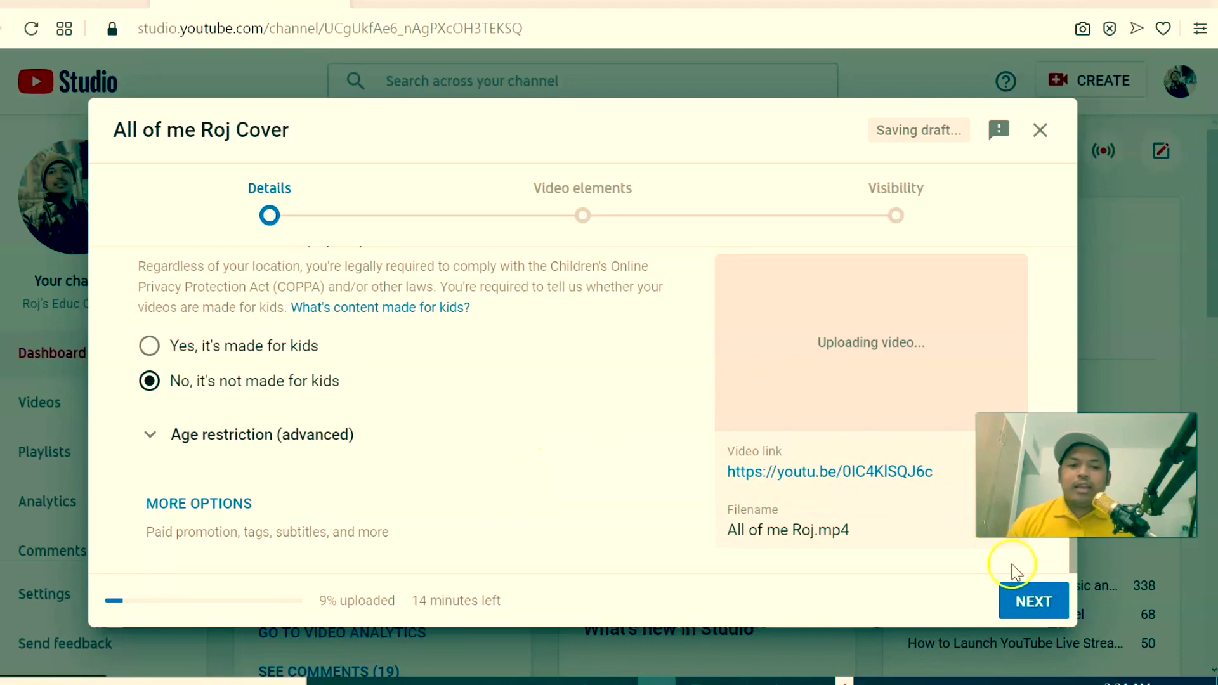
- Advance past Video elements to the Visibility step
click(1023, 604)
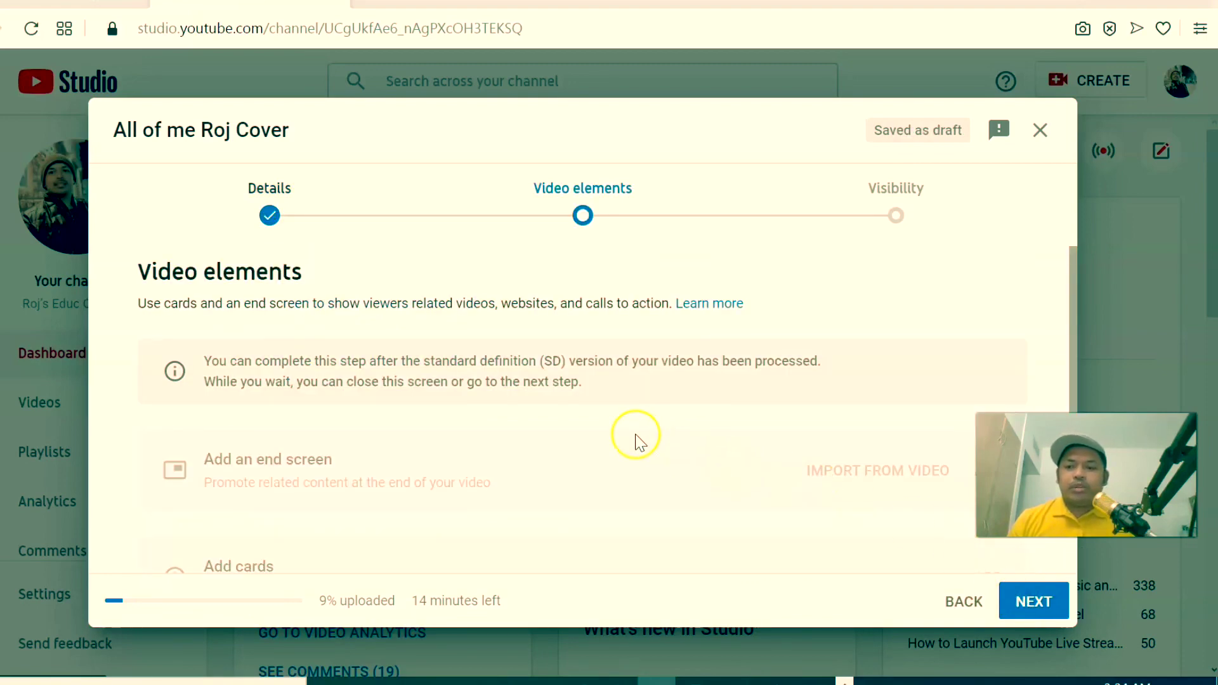
scroll(550, 434, down, 2)
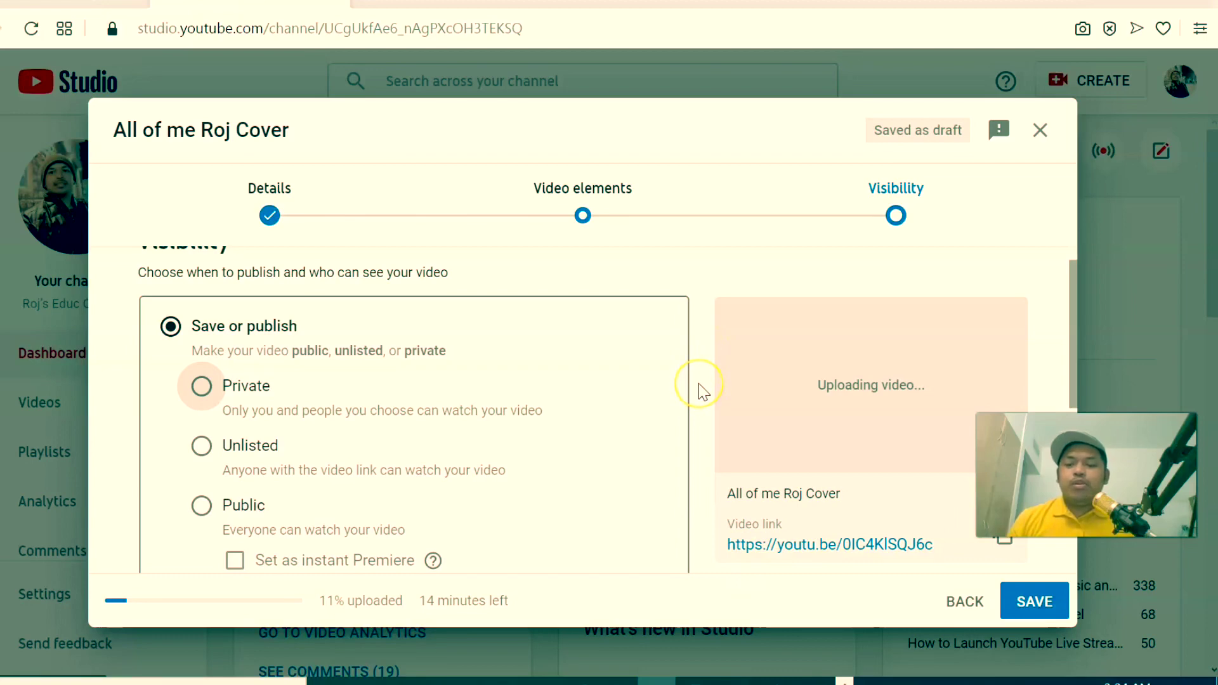
scroll(698, 384, down, 2)
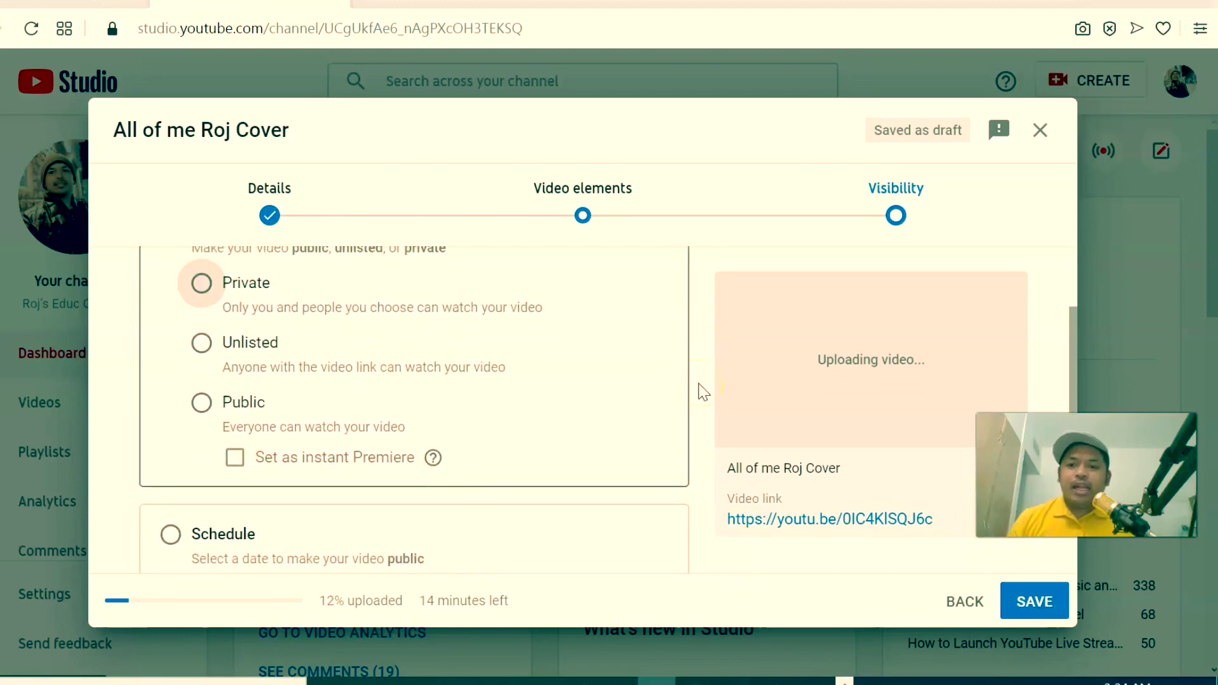
scroll(698, 383, down, 2)
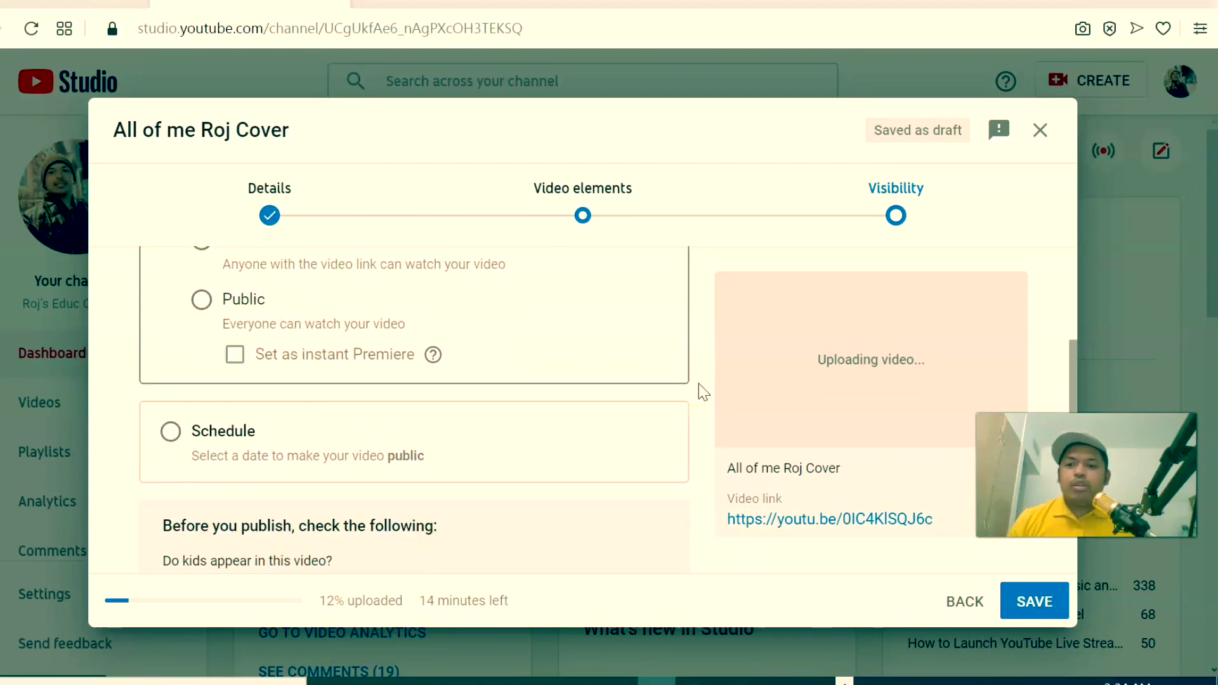
- Make the video Public, scheduled for Aug 10, 2020 at 12:00 PM
click(201, 300)
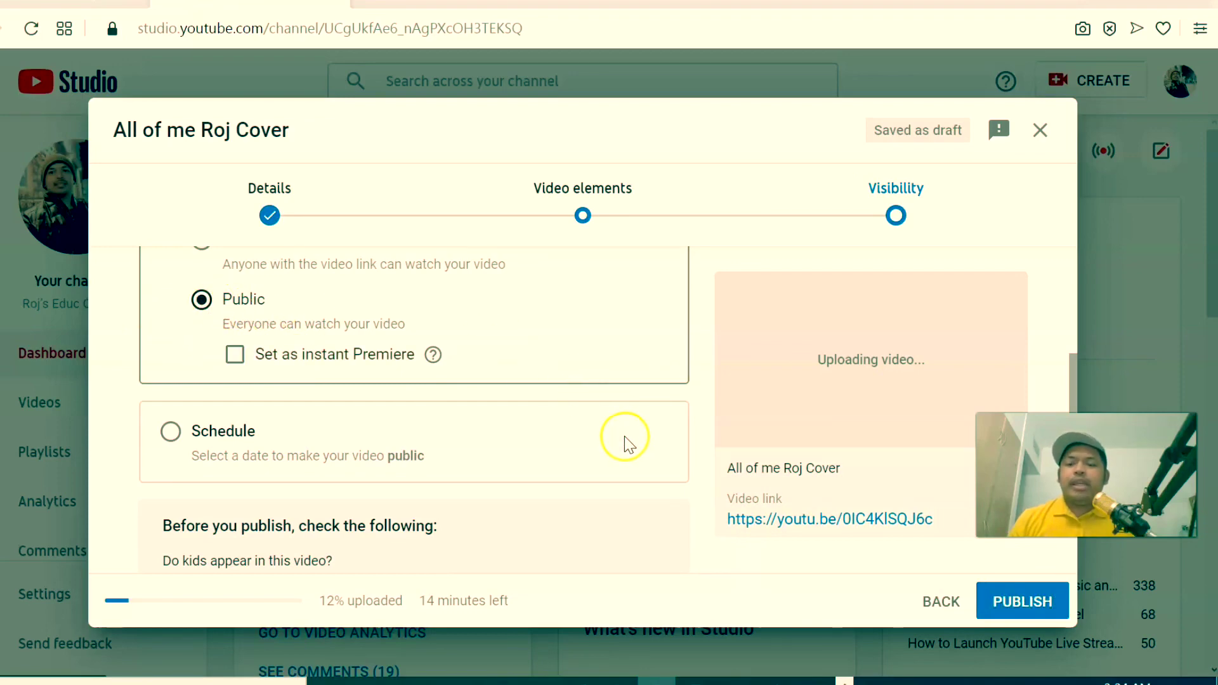
click(172, 434)
scroll(566, 385, up, 2)
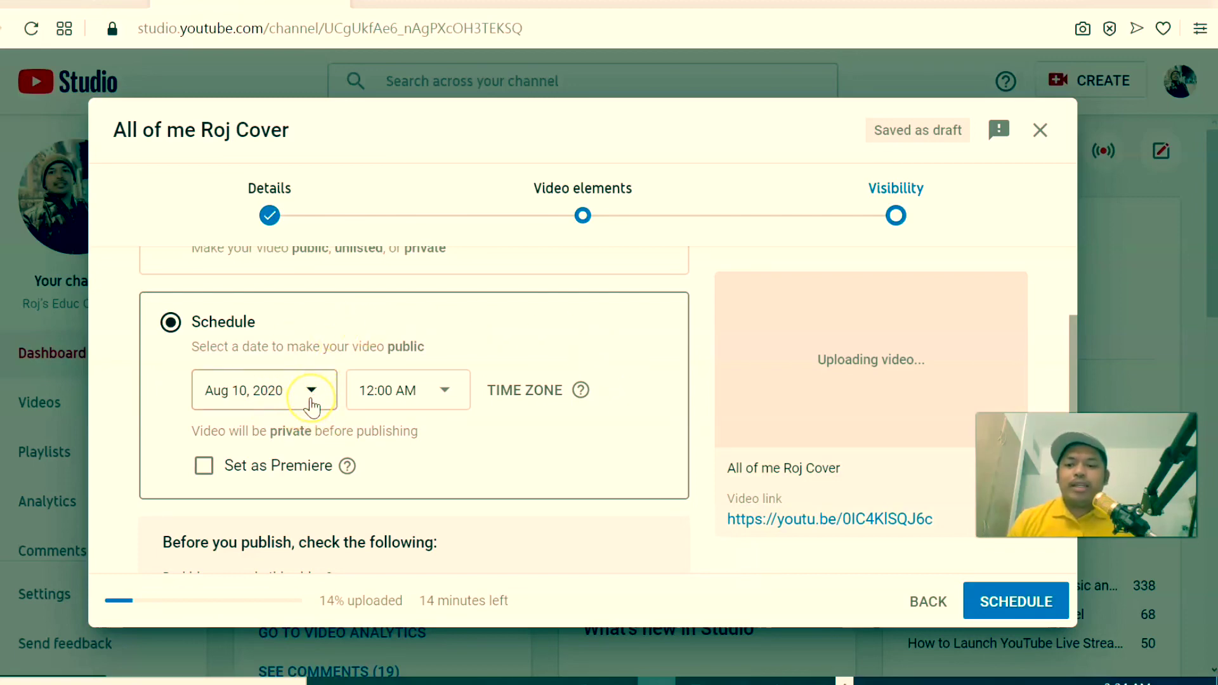
click(448, 393)
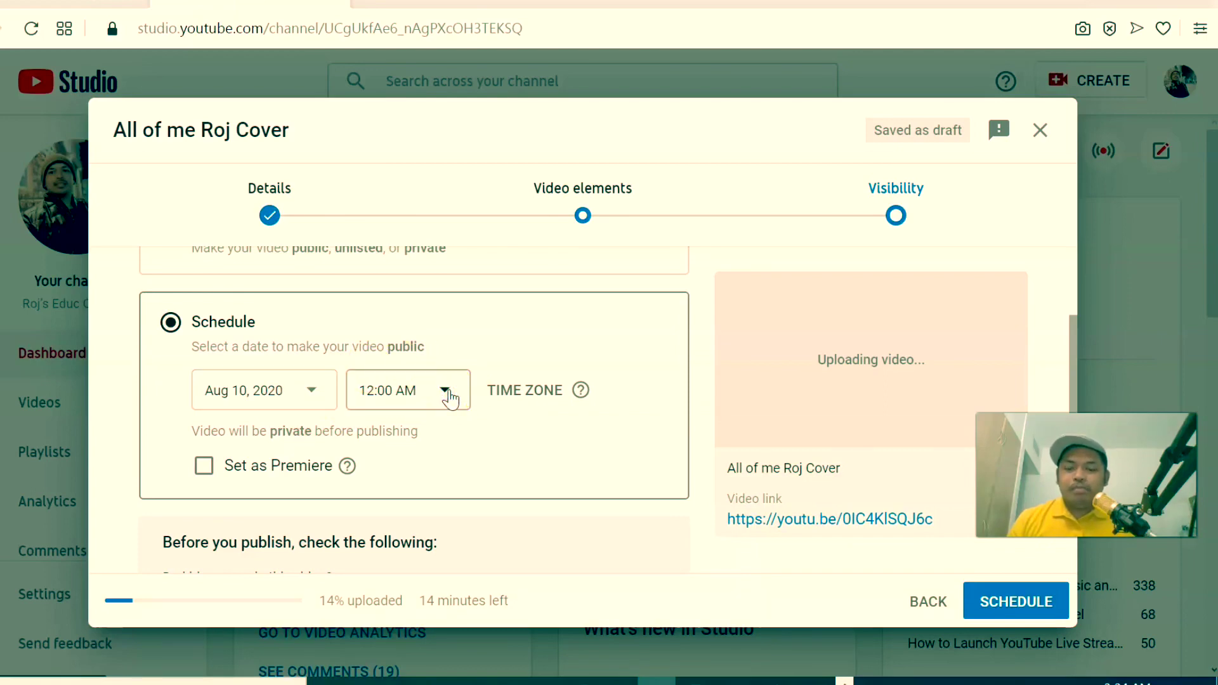
click(448, 395)
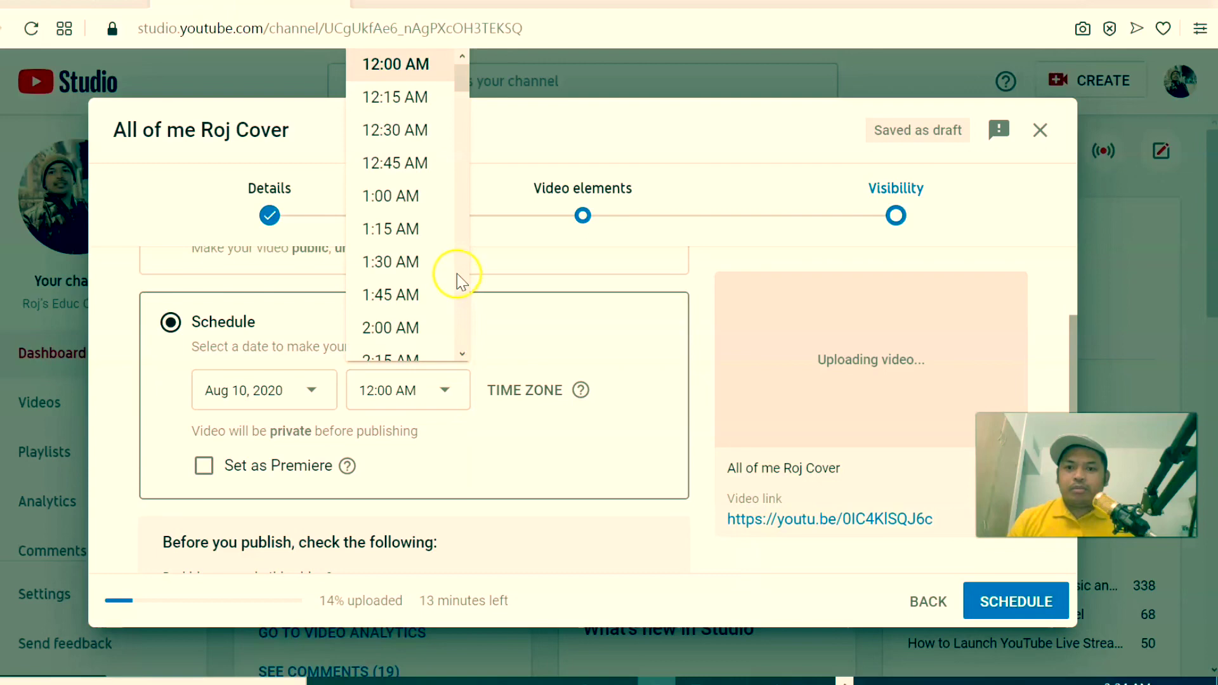
drag(455, 297, 465, 314)
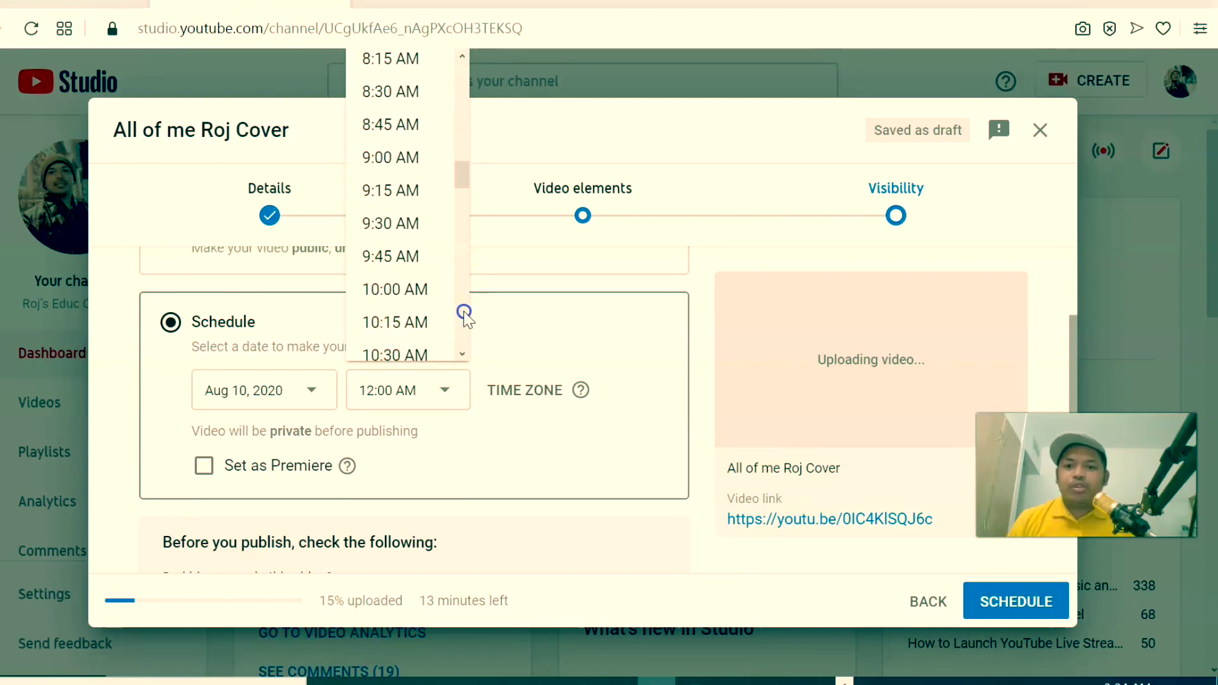
click(464, 315)
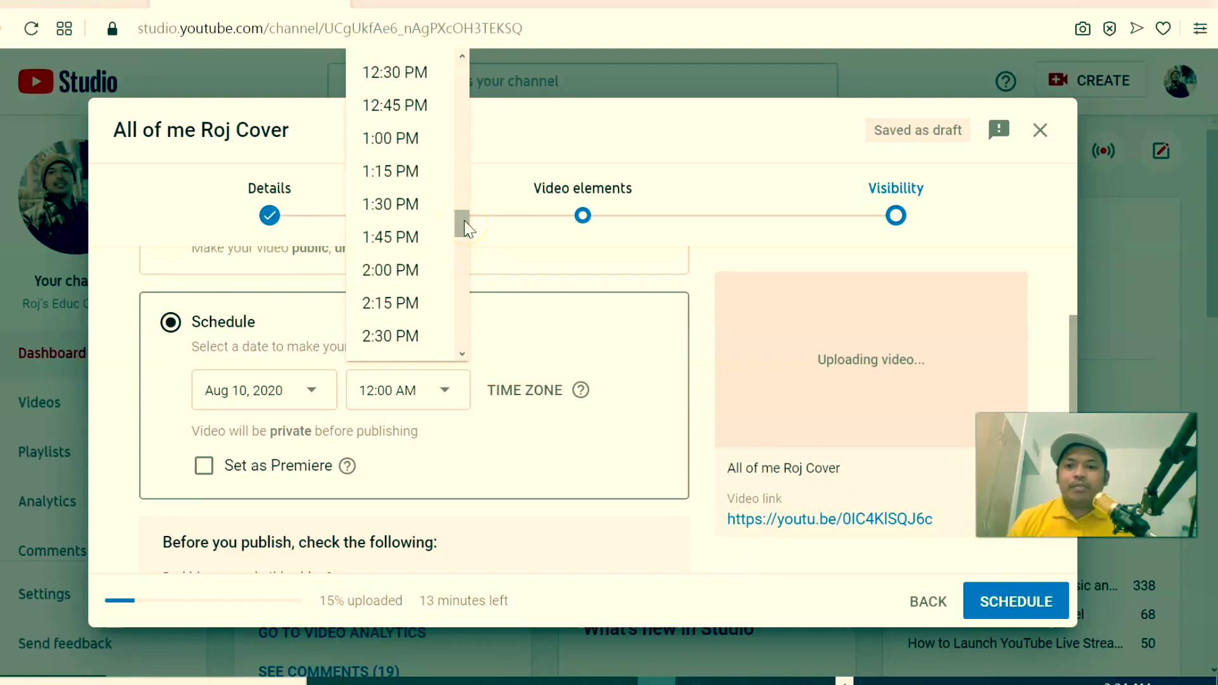
drag(464, 227, 466, 211)
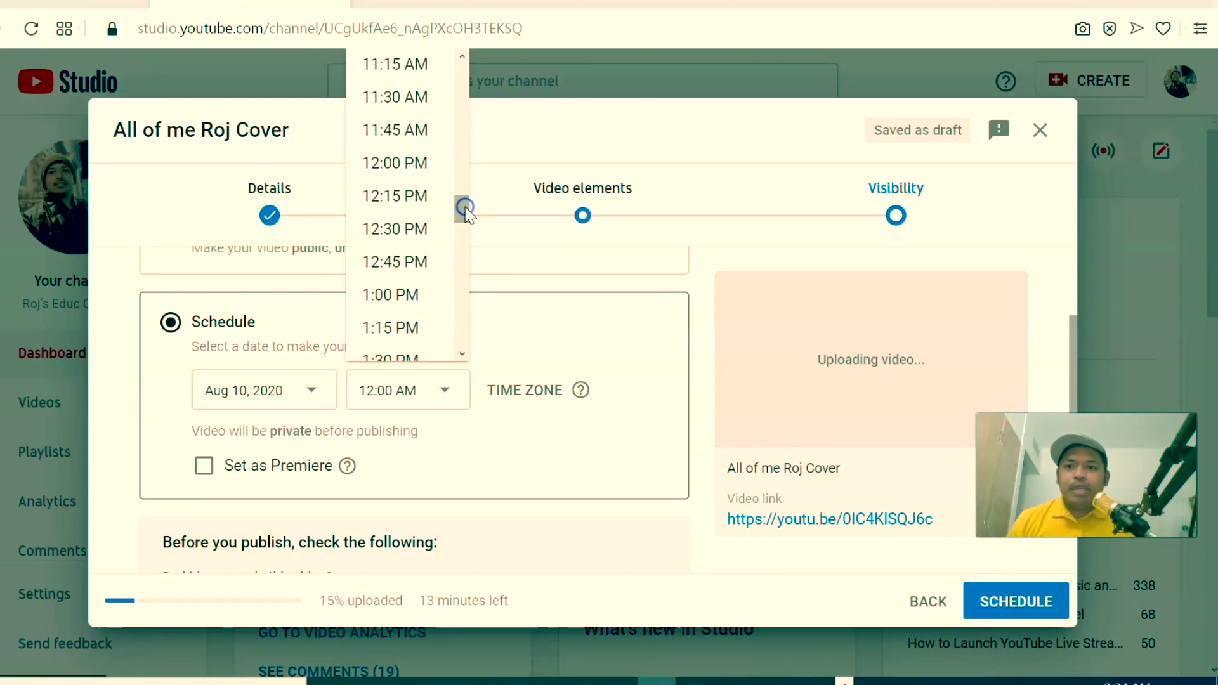
click(420, 164)
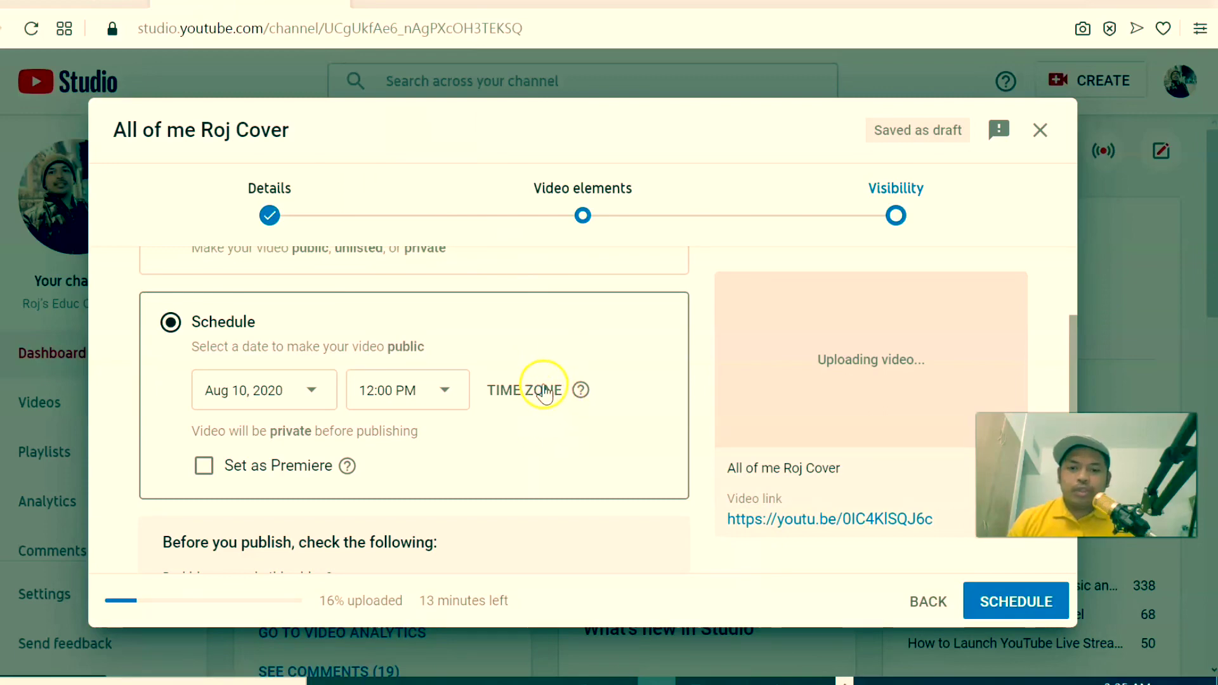
- Check the schedule's time zone and enable 'Set as Premiere'
click(581, 391)
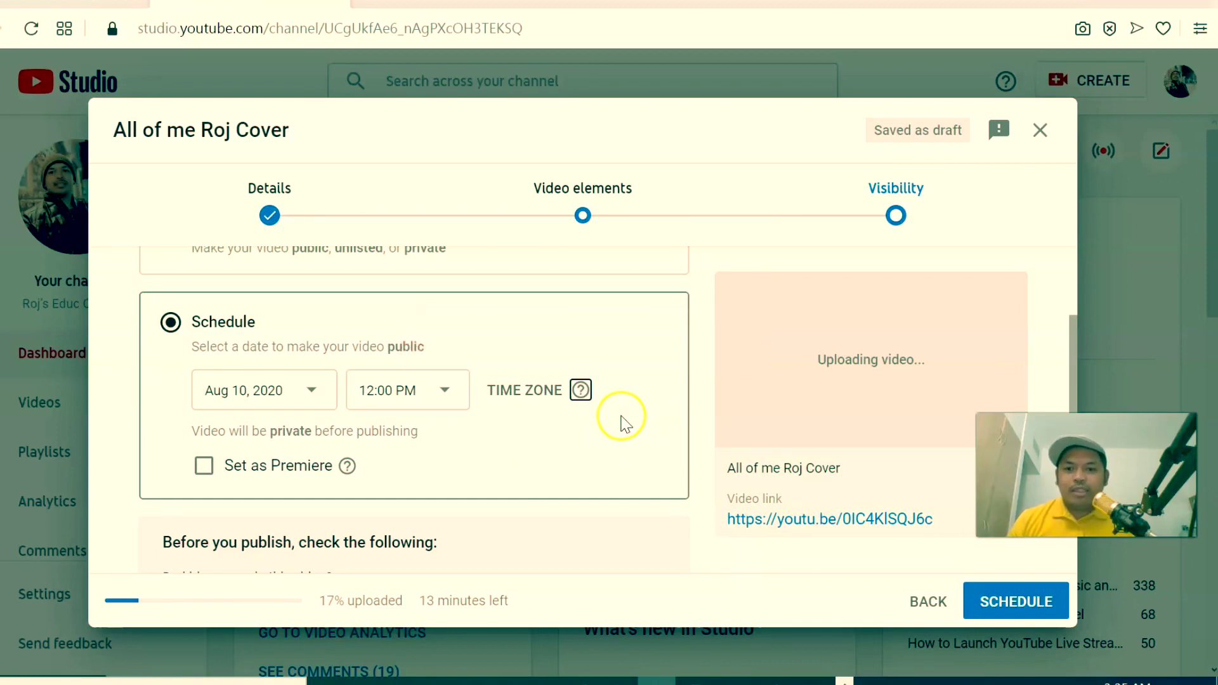
click(204, 467)
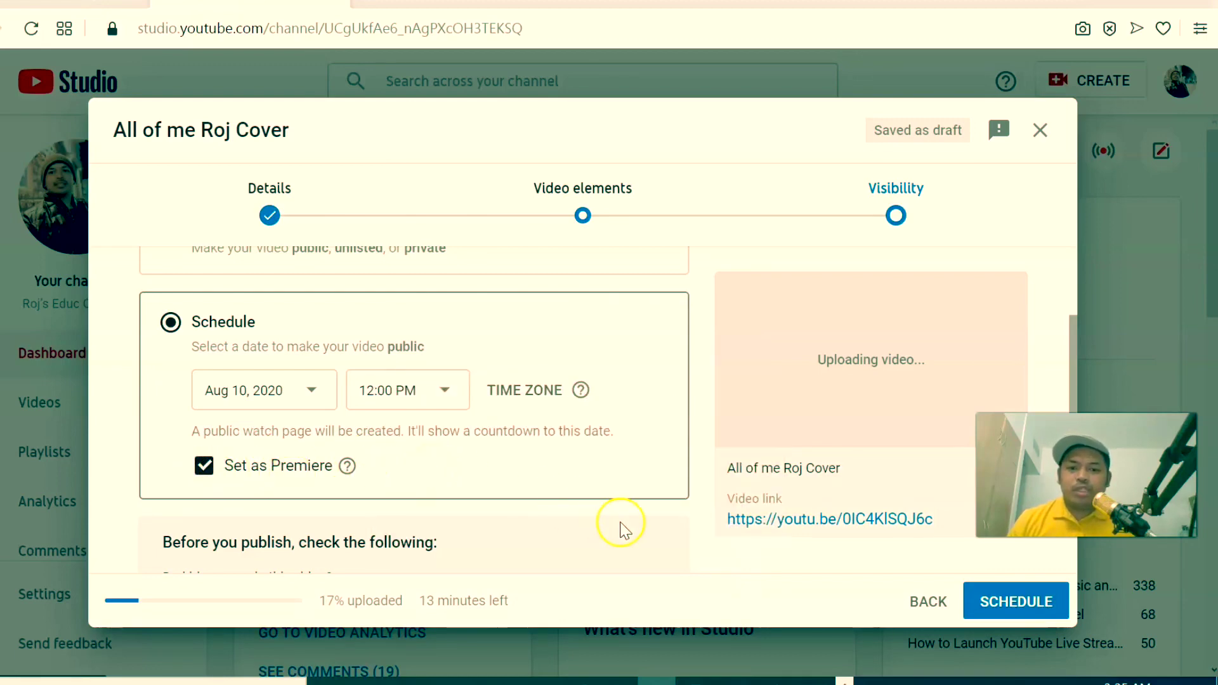
scroll(667, 524, down, 2)
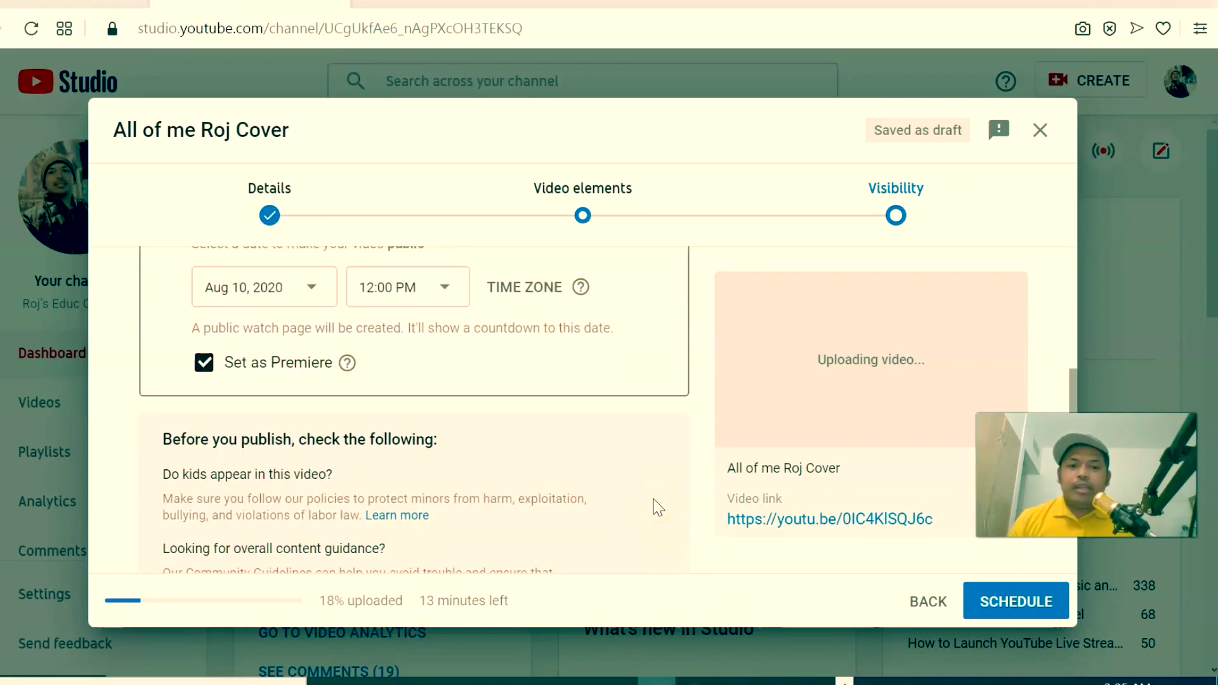
- Save the Aug 10, 2020 12:00 PM Premiere and acknowledge the Video uploading confirmation
click(1012, 604)
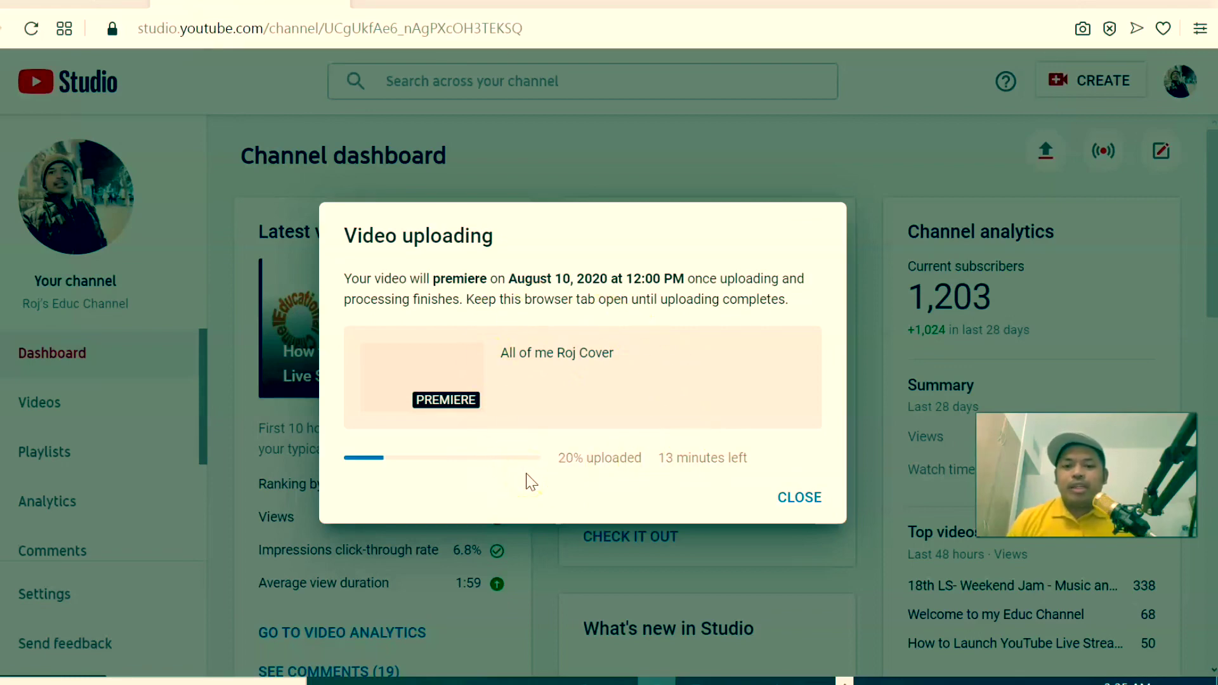
click(566, 476)
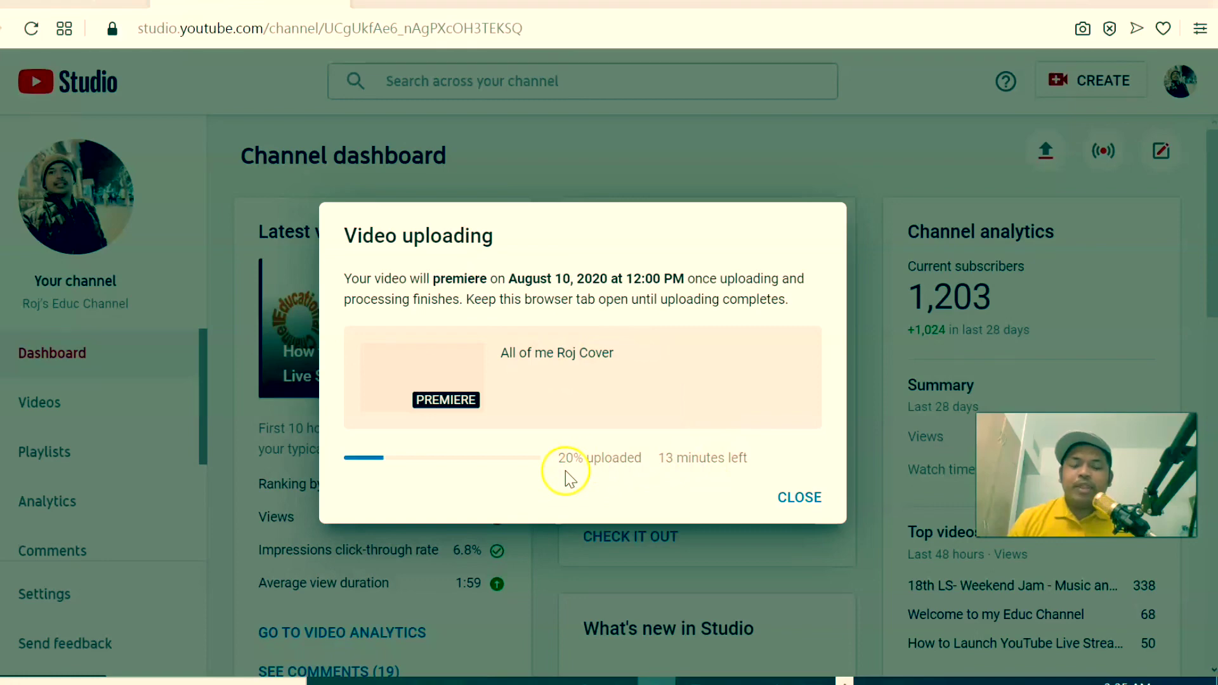